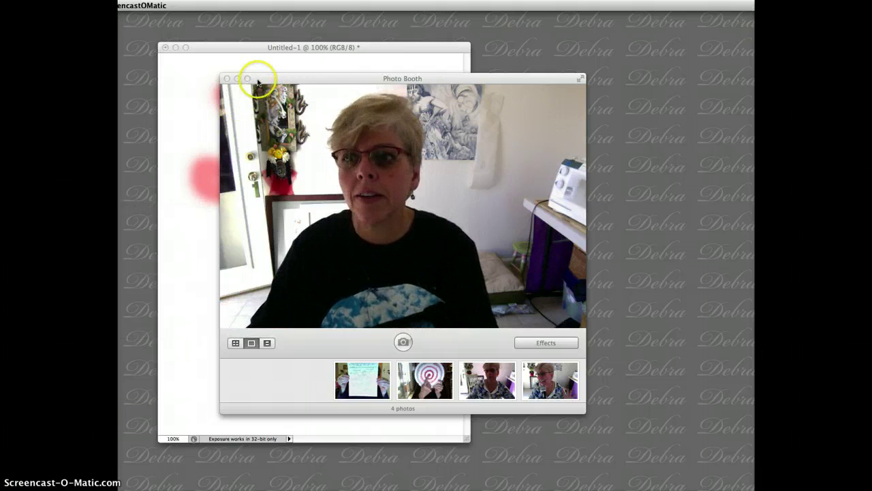
Drag the Photo Booth camera window aside so the Untitled-1 canvas is in view.
drag(261, 78, 804, 259)
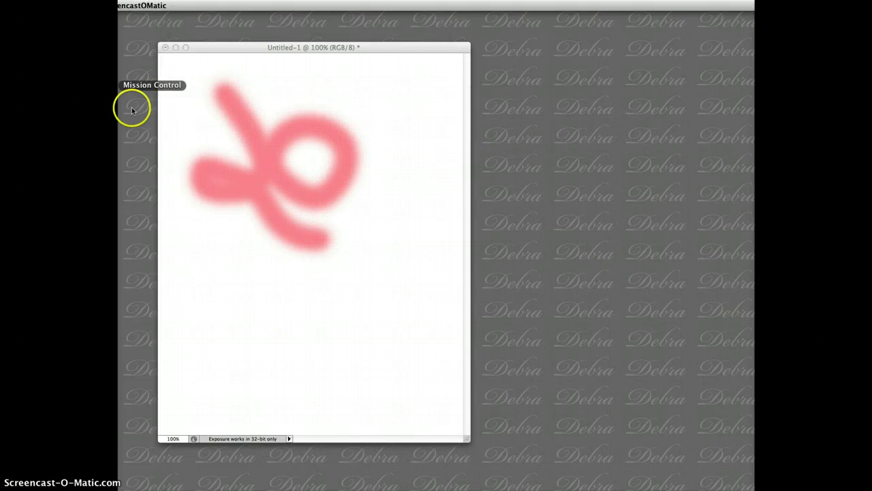
click(238, 306)
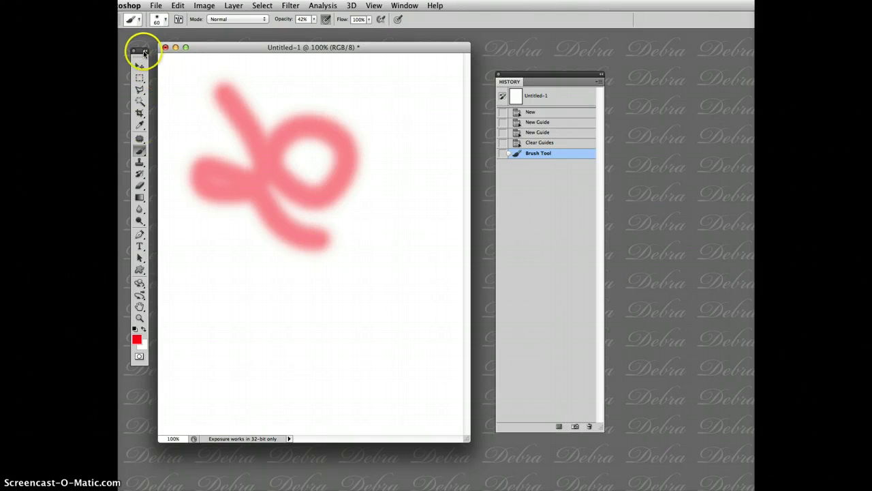
mouse_move(120, 19)
mouse_down()
mouse_move(206, 31)
mouse_move(123, 29)
mouse_move(127, 18)
mouse_move(236, 464)
mouse_move(164, 42)
mouse_move(128, 26)
mouse_up()
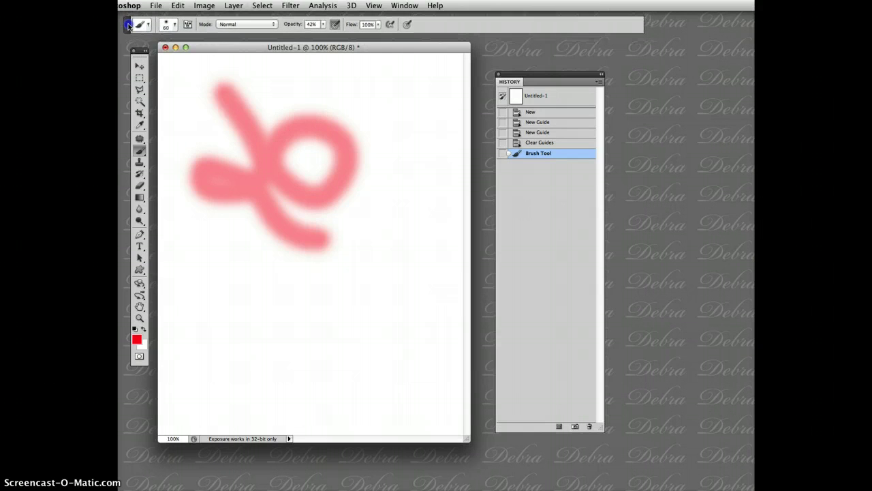
click(405, 5)
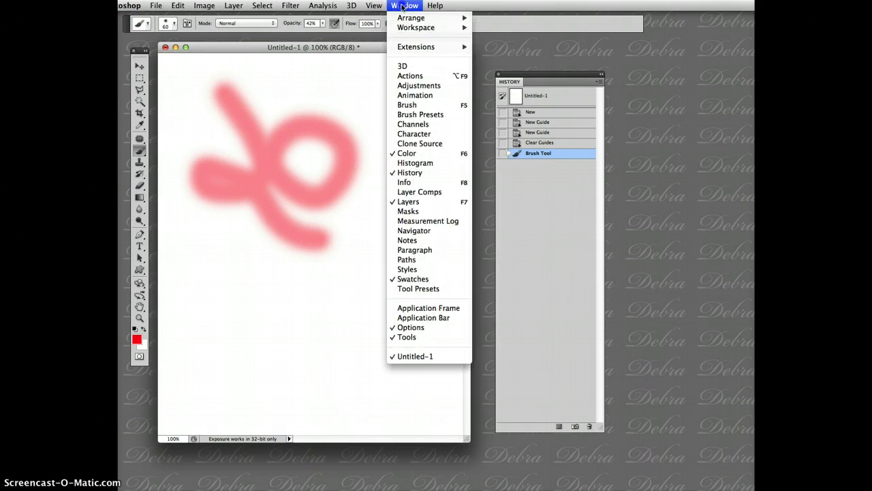
click(411, 329)
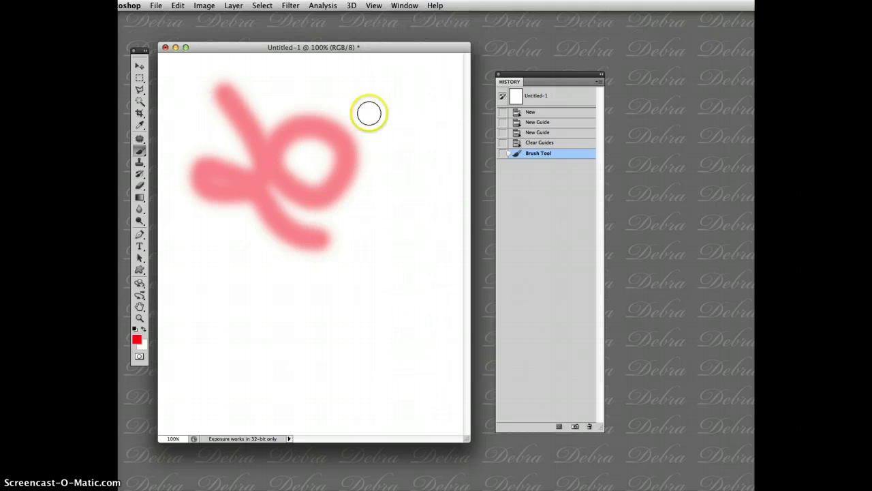
click(401, 5)
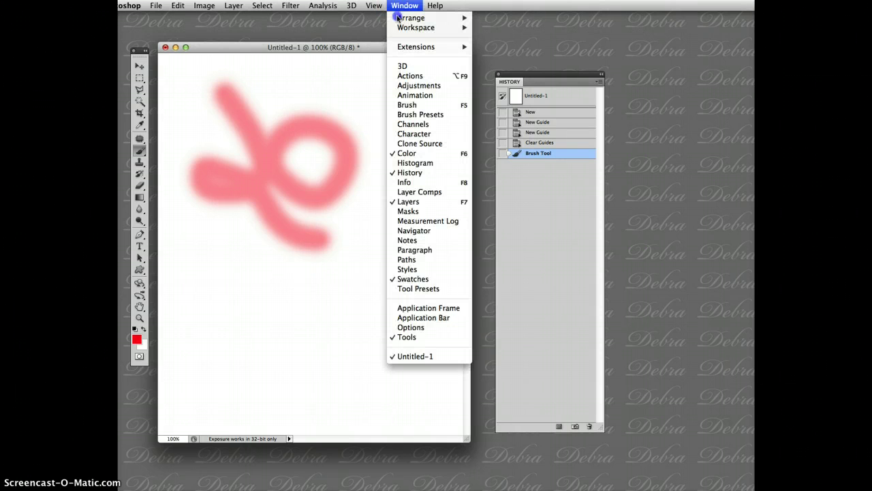
click(403, 328)
drag(140, 46, 135, 38)
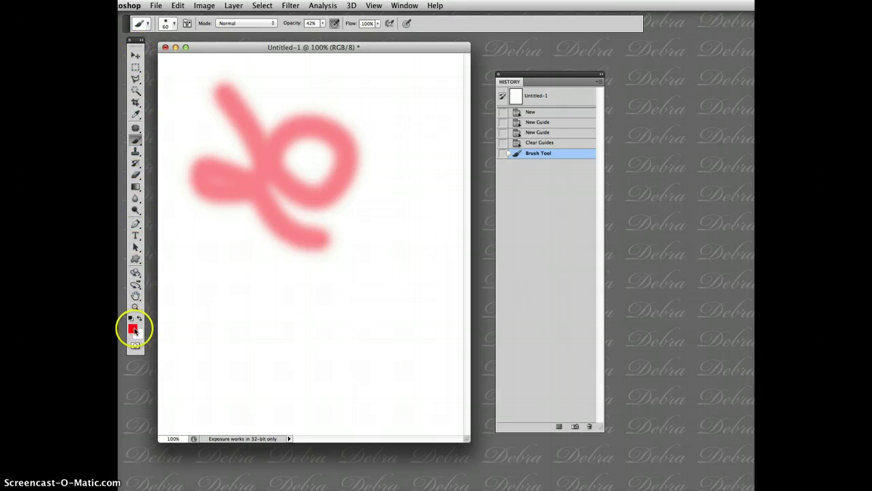
click(143, 42)
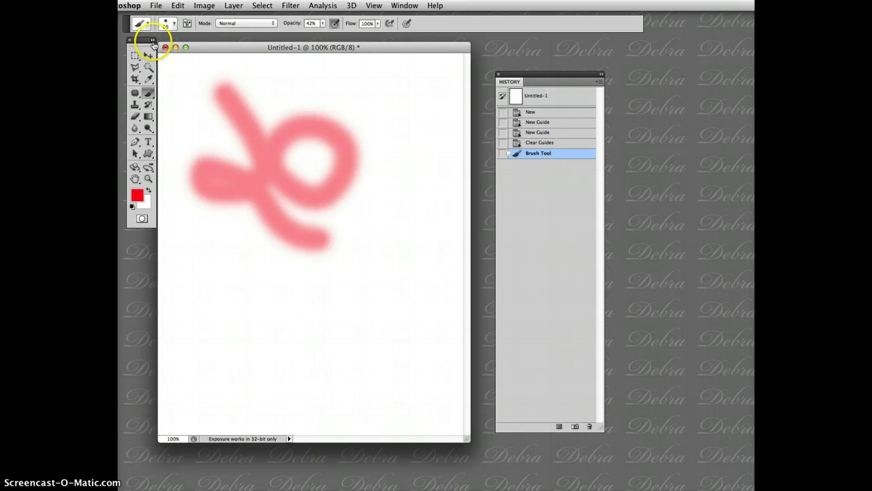
click(153, 41)
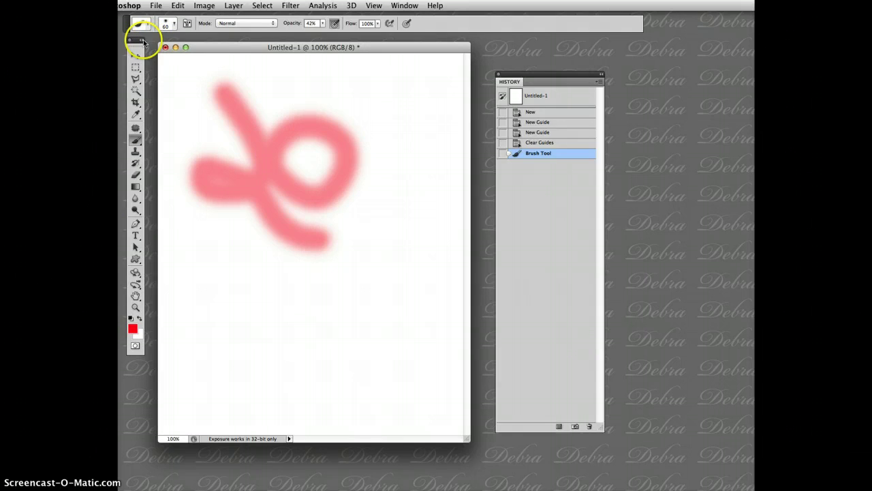
click(142, 41)
click(153, 41)
click(143, 42)
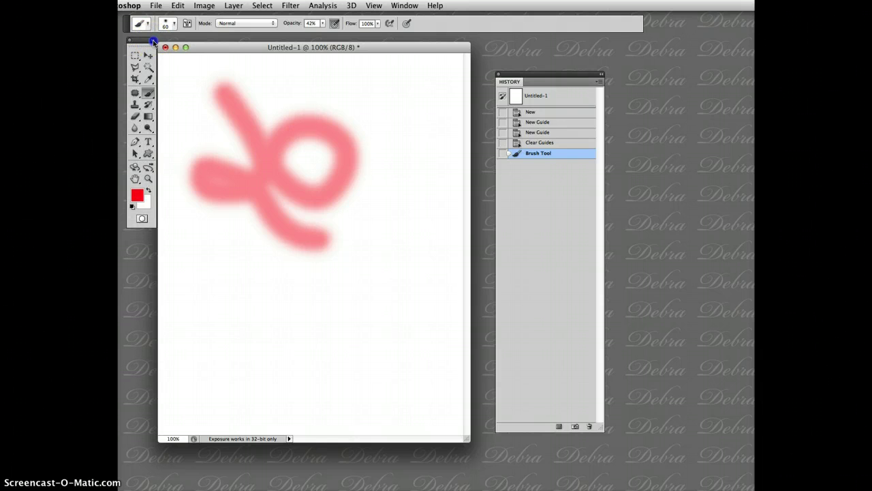
click(154, 41)
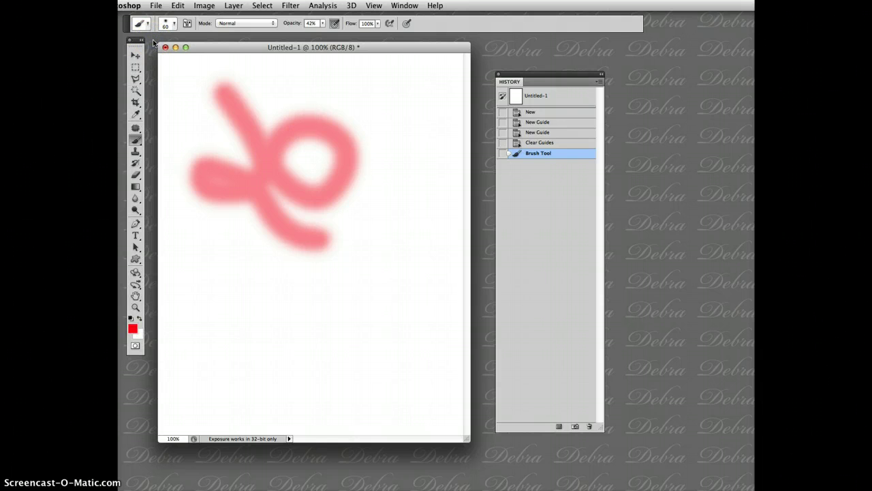
Enable View > Rulers, toggle them off and back on, leaving rulers shown on Untitled-1.
click(396, 8)
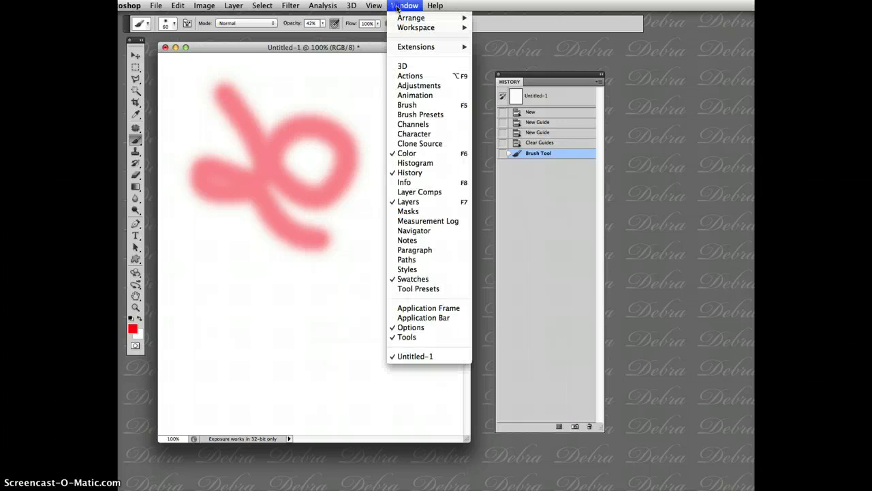
mouse_move(377, 6)
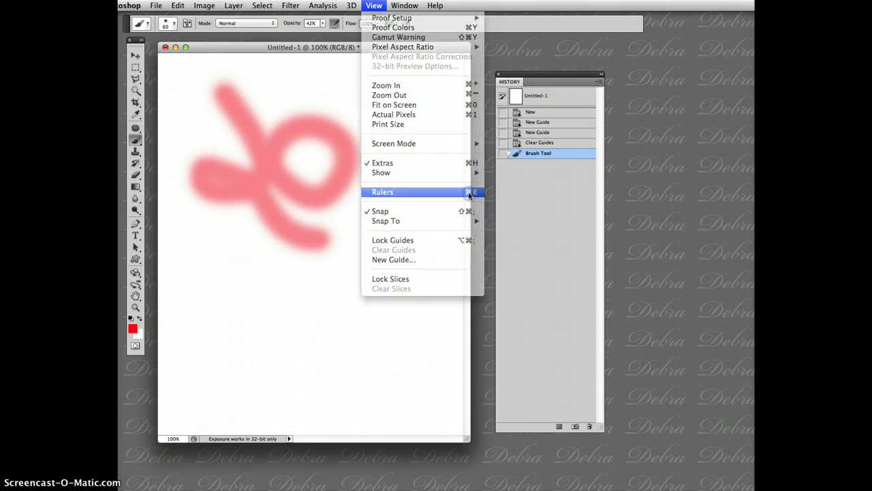
click(468, 195)
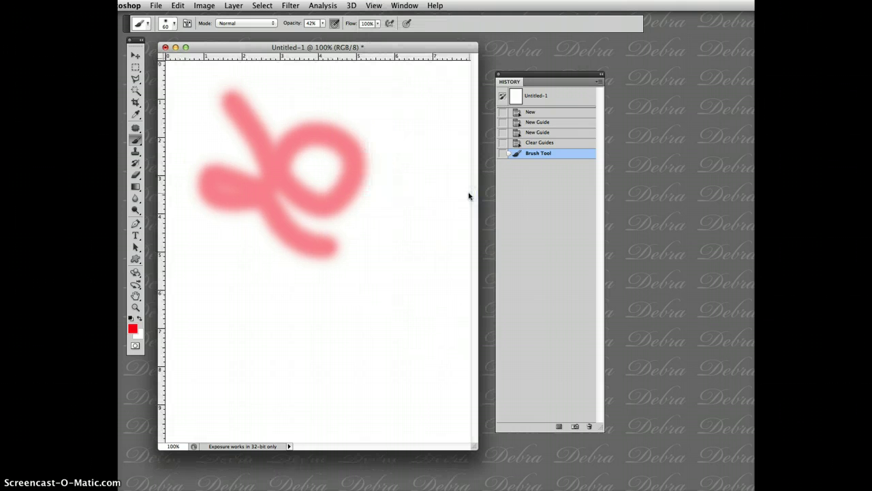
click(373, 8)
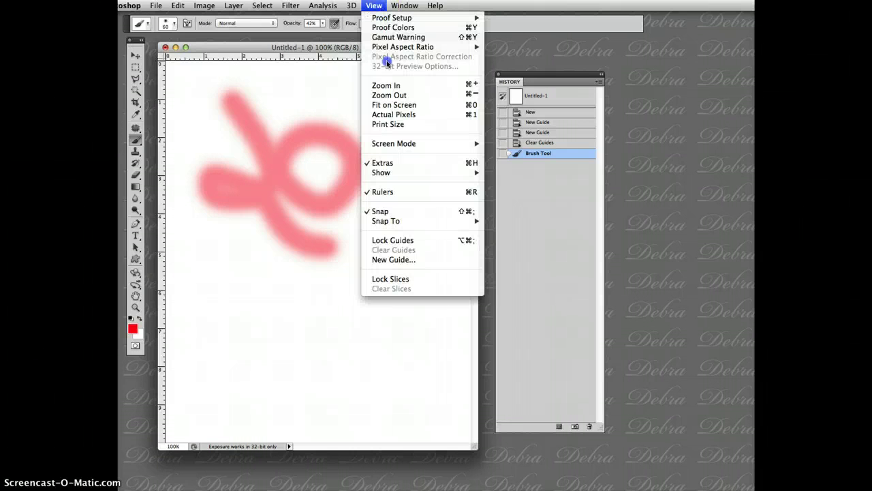
click(400, 195)
click(374, 5)
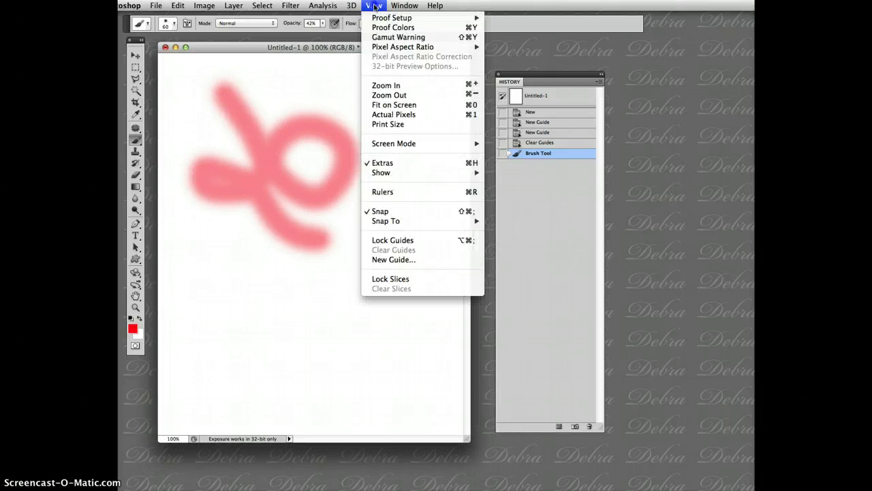
click(384, 193)
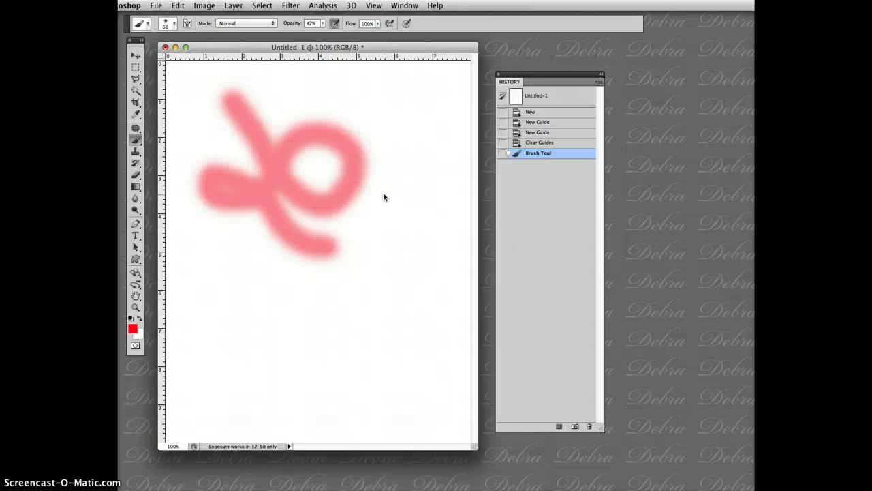
Hide the rulers with Cmd+R, paint another pink stroke, and drag a vertical guide onto the canvas.
key(super+r)
key(super+r)
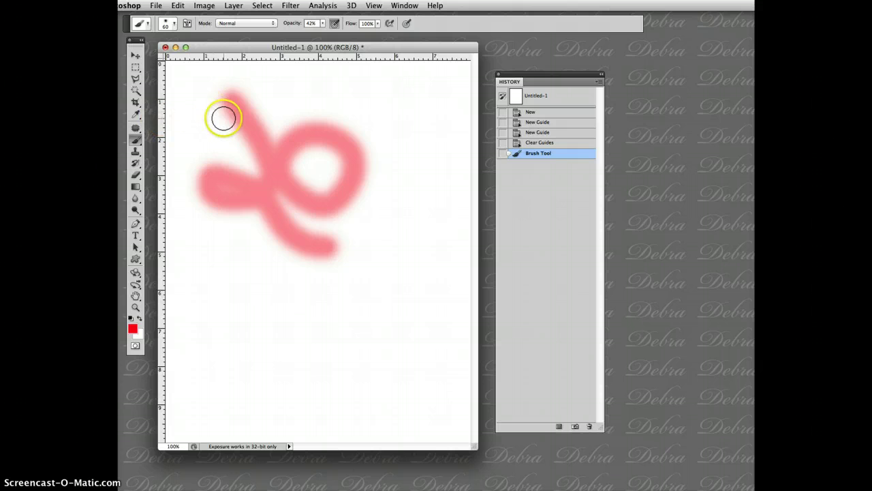
mouse_move(222, 116)
mouse_down()
mouse_move(394, 214)
mouse_move(333, 247)
mouse_move(350, 274)
mouse_move(386, 263)
mouse_move(343, 159)
mouse_move(343, 104)
mouse_move(307, 117)
mouse_up()
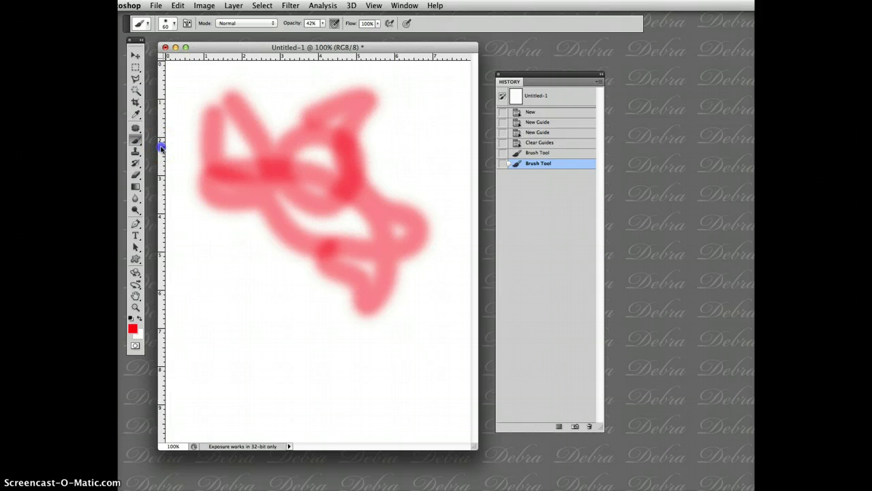
drag(160, 145, 233, 137)
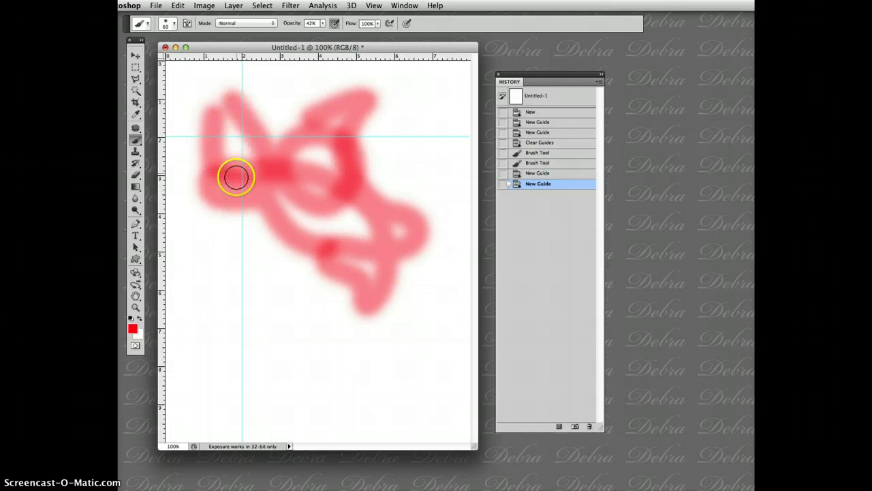
click(121, 6)
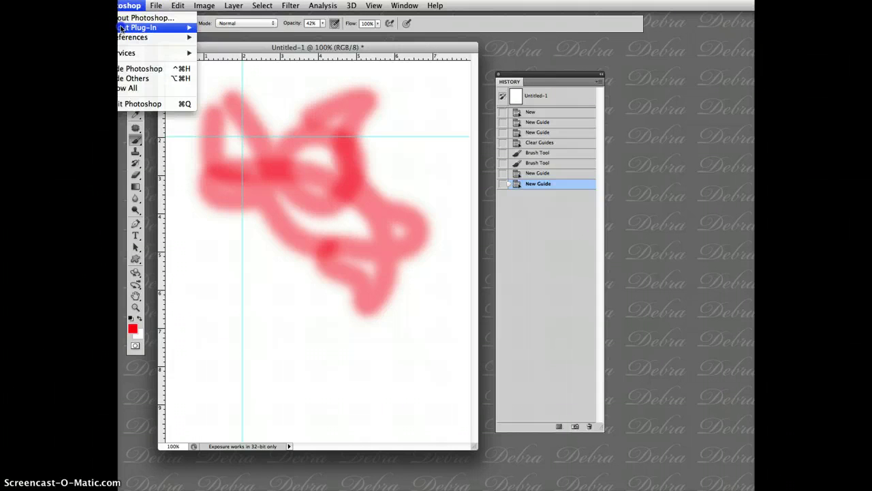
In Guides, Grid & Slices preferences, set Guides Color to Medium Blue and confirm.
mouse_move(123, 39)
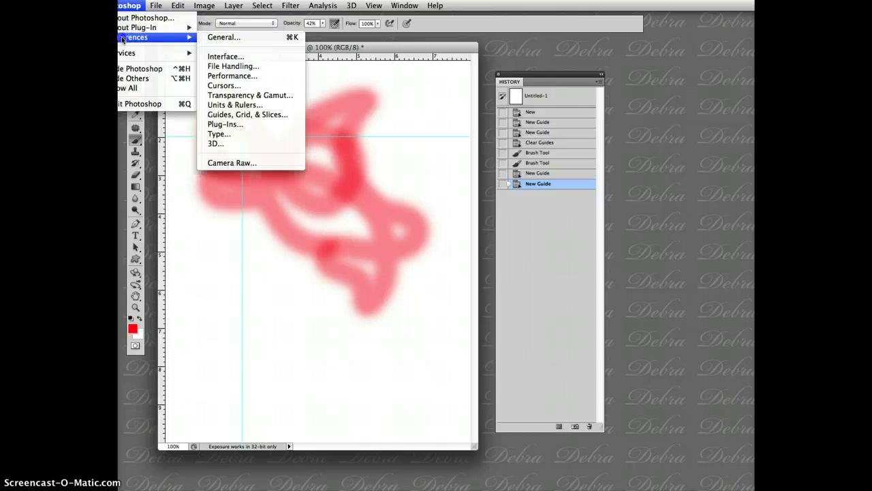
click(227, 120)
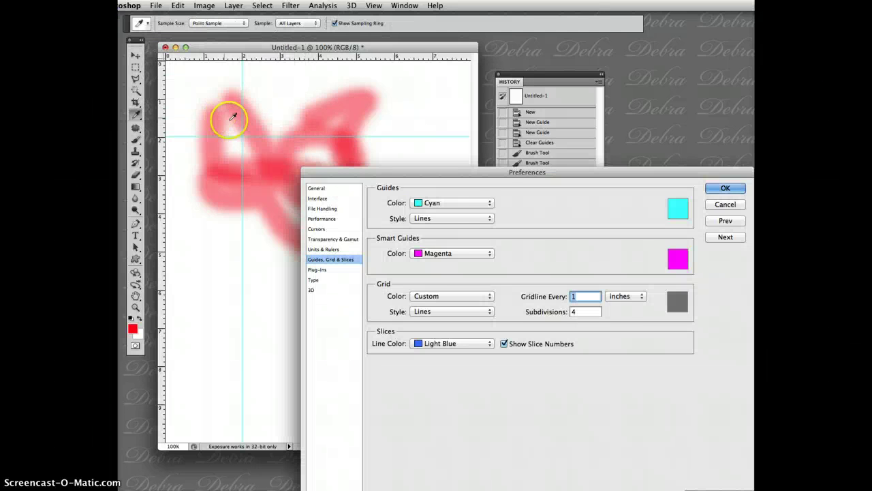
click(463, 203)
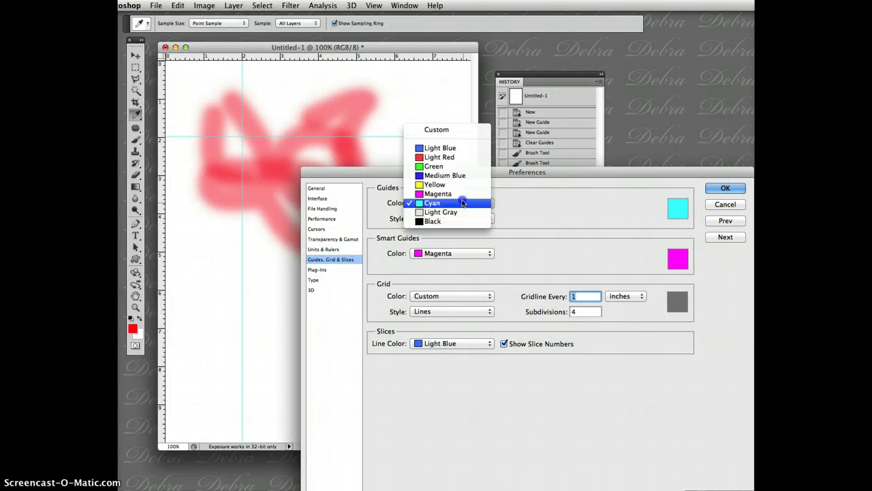
click(460, 157)
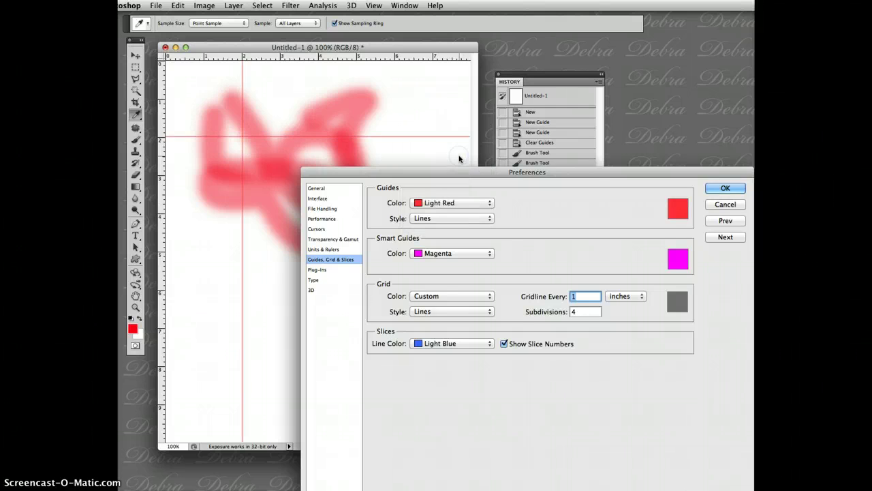
click(459, 181)
click(459, 203)
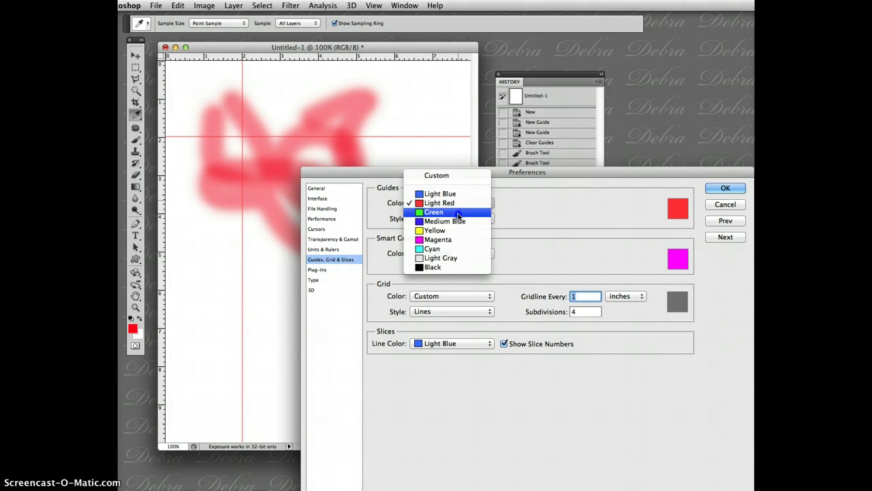
click(459, 222)
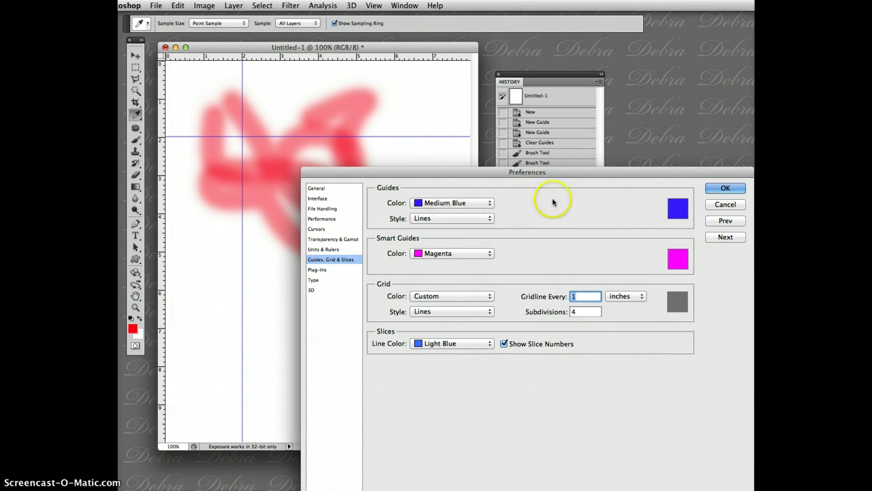
click(714, 190)
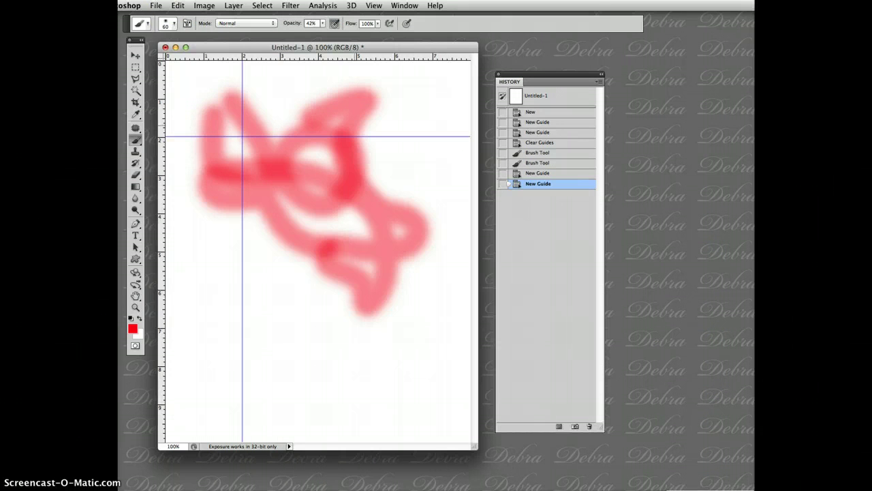
Paint a soft pink stroke across the canvas top, switch to the Move tool, and dismiss the sign-in prompt.
key(b)
mouse_move(210, 98)
mouse_down()
mouse_move(270, 83)
mouse_move(294, 118)
mouse_move(245, 133)
mouse_move(246, 184)
mouse_move(389, 166)
mouse_move(374, 180)
mouse_move(405, 120)
mouse_move(392, 102)
mouse_move(406, 147)
mouse_up()
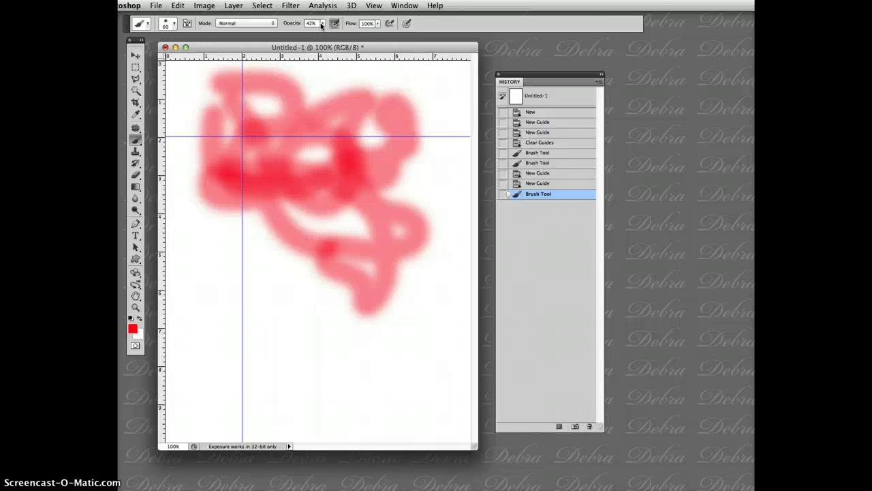
click(157, 6)
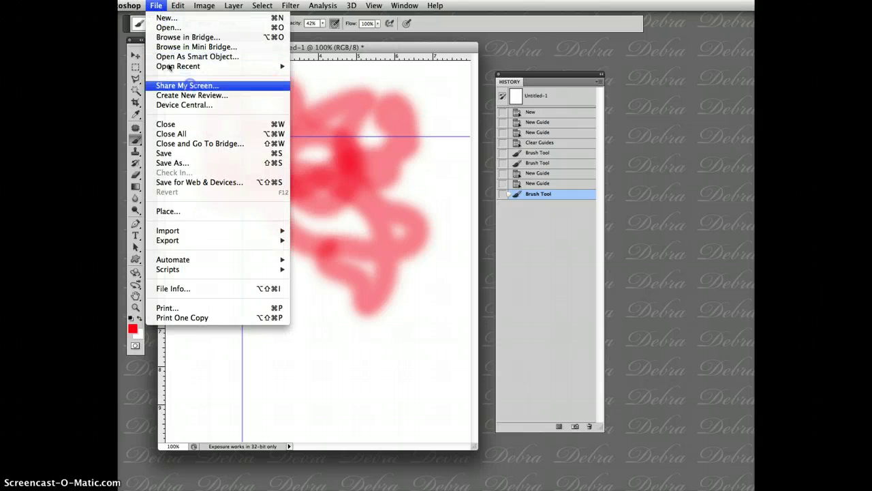
click(135, 53)
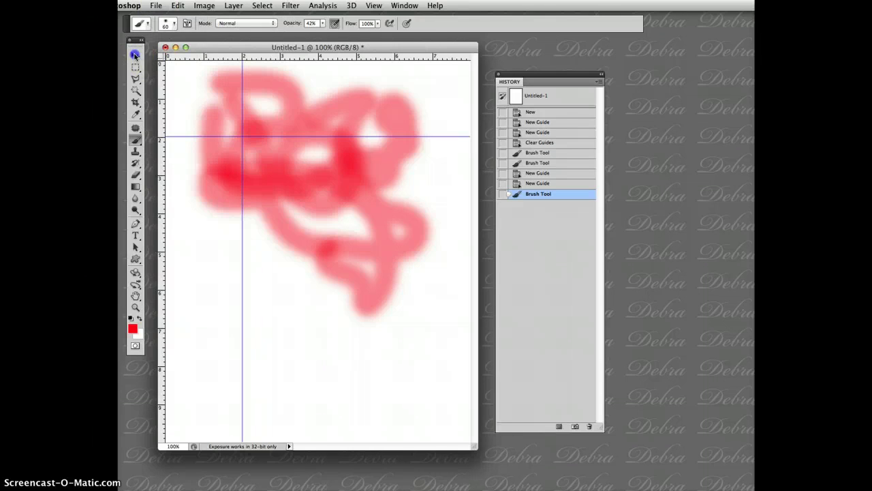
click(135, 56)
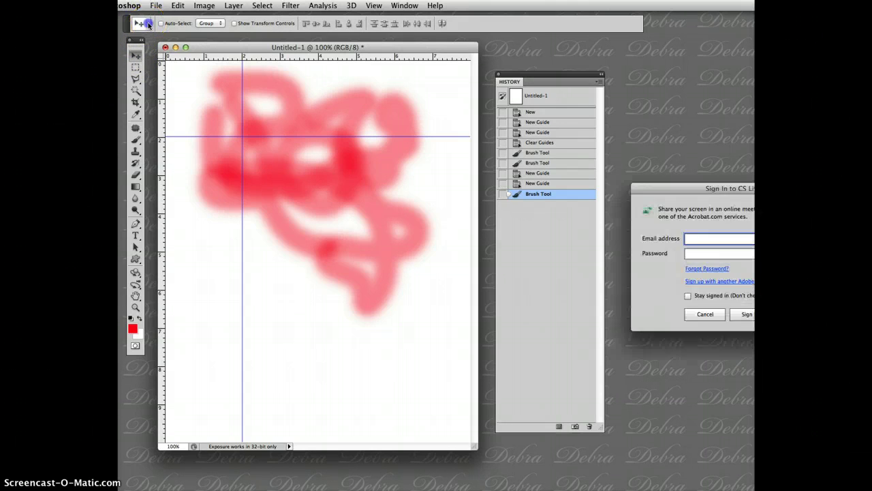
click(715, 313)
Reset all tools to their defaults from the tool preset picker menu and confirm.
click(146, 23)
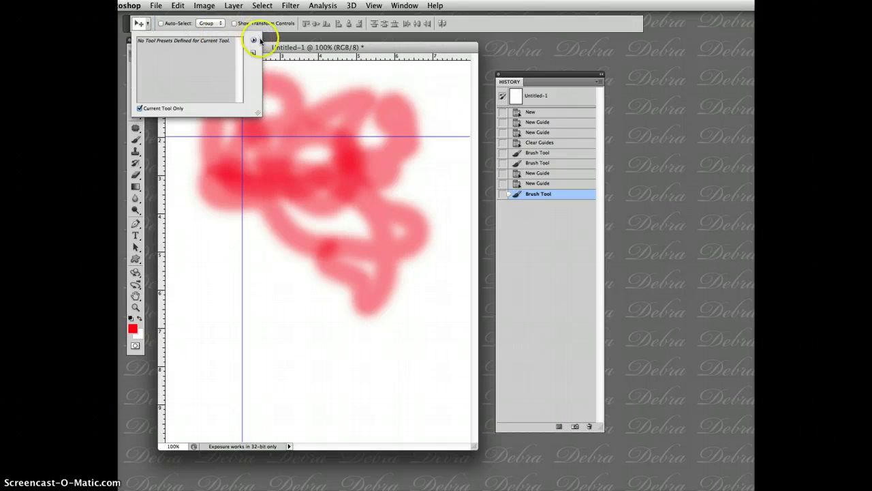
click(254, 42)
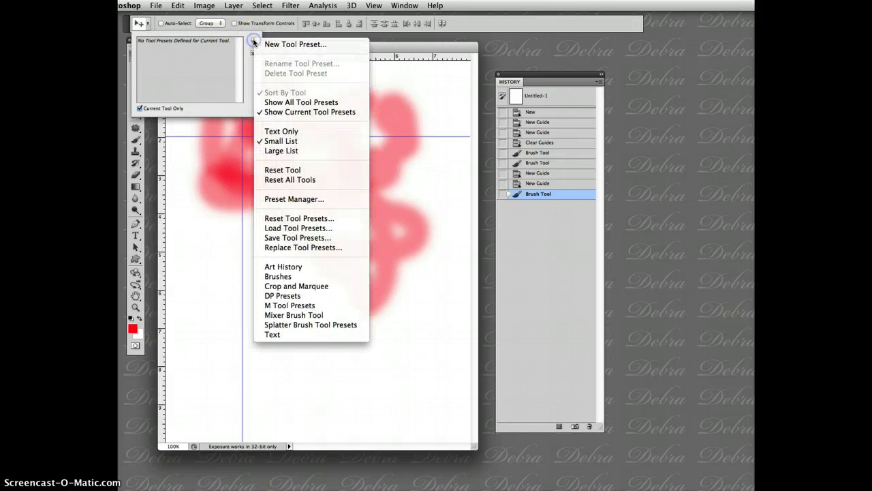
click(286, 181)
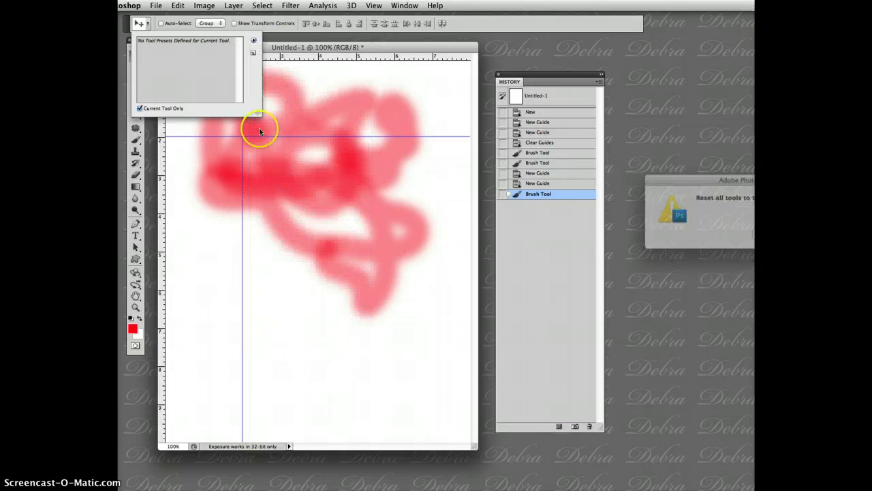
drag(750, 176, 324, 124)
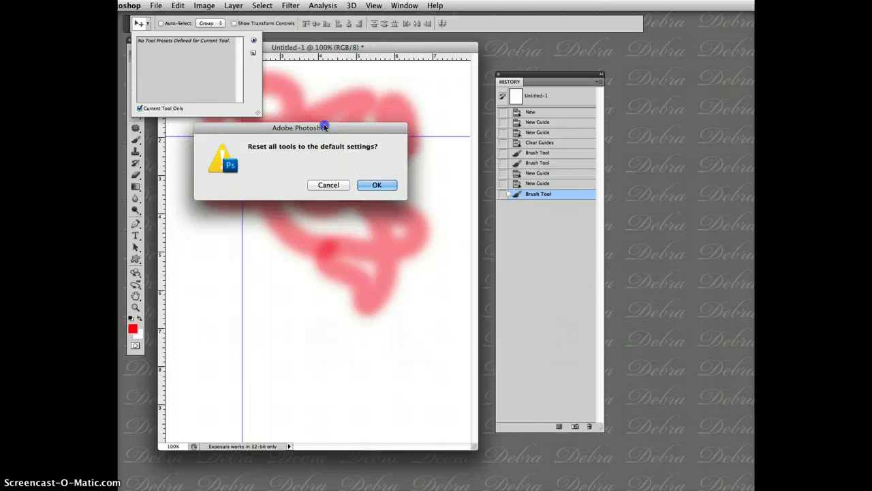
click(378, 185)
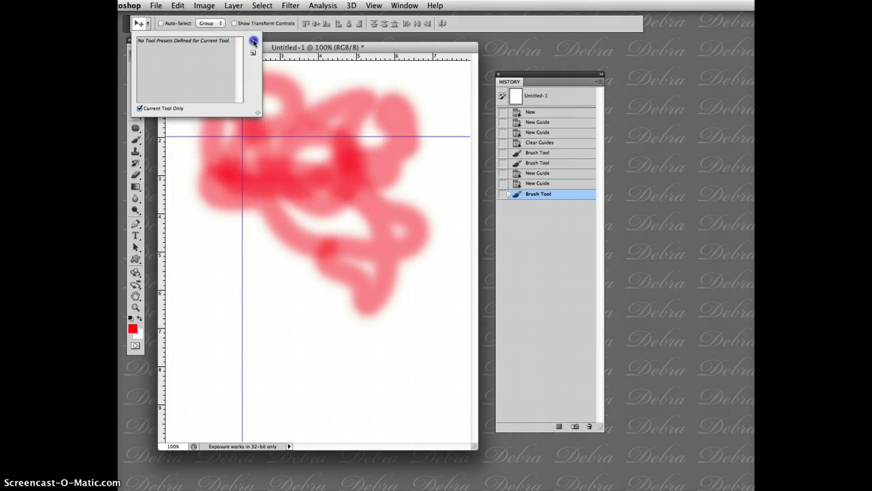
click(254, 39)
click(252, 40)
click(290, 32)
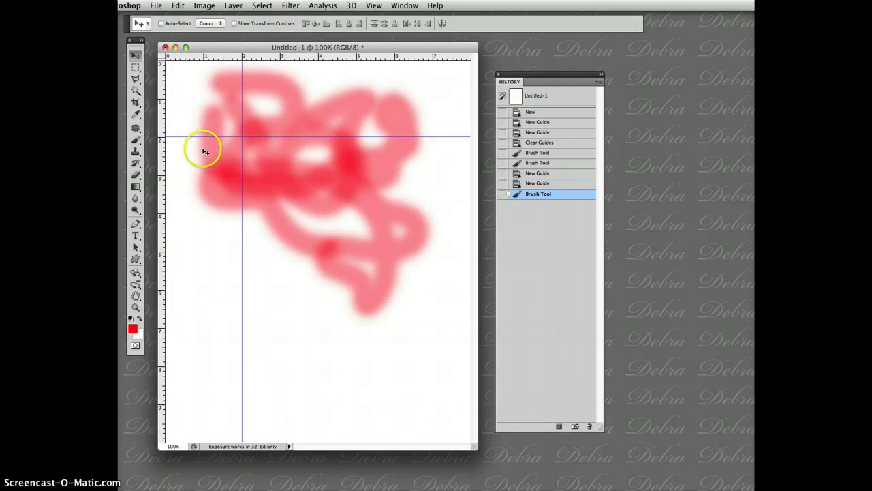
Paint a thin red scribble over the pink strokes, then clear all guides via View > Clear Guides.
click(135, 139)
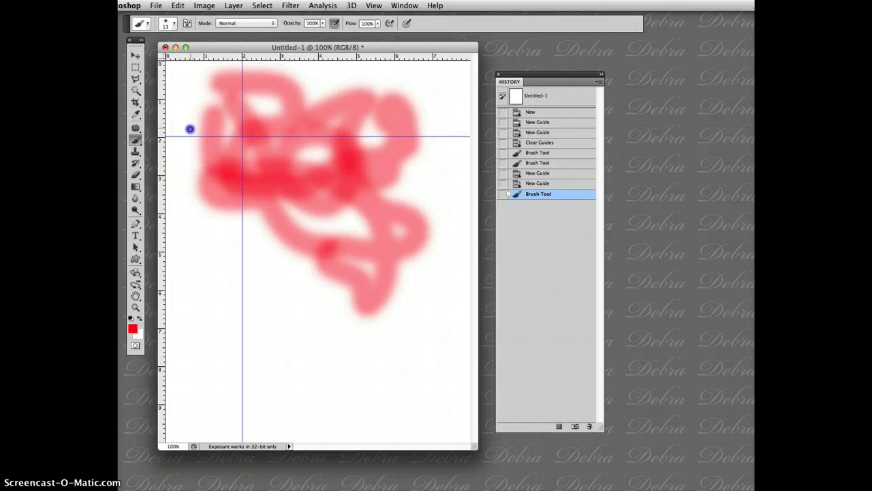
mouse_move(191, 129)
mouse_down()
mouse_move(188, 175)
mouse_move(229, 197)
mouse_move(256, 180)
mouse_move(260, 216)
mouse_move(201, 230)
mouse_move(236, 271)
mouse_move(327, 226)
mouse_move(303, 96)
mouse_move(316, 77)
mouse_move(301, 149)
mouse_move(272, 180)
mouse_move(340, 196)
mouse_move(360, 242)
mouse_move(393, 233)
mouse_move(419, 186)
mouse_move(393, 113)
mouse_move(370, 110)
mouse_move(320, 188)
mouse_move(290, 186)
mouse_move(319, 199)
mouse_move(269, 200)
mouse_up()
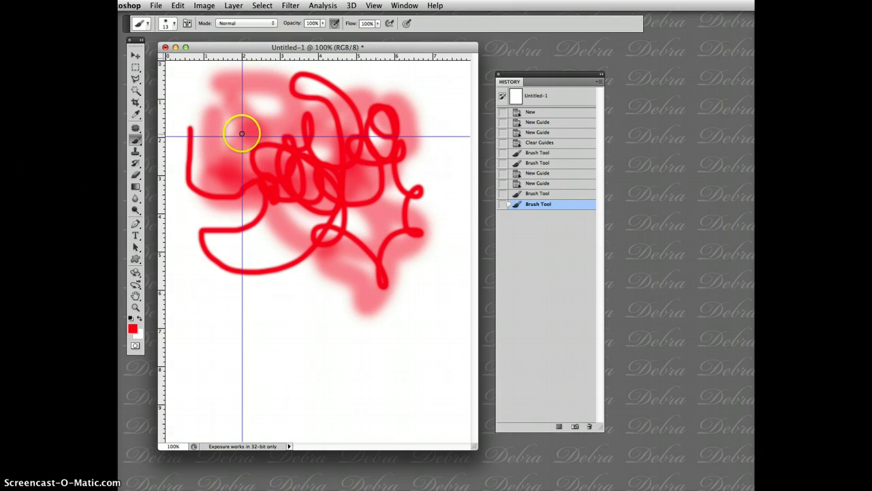
click(375, 6)
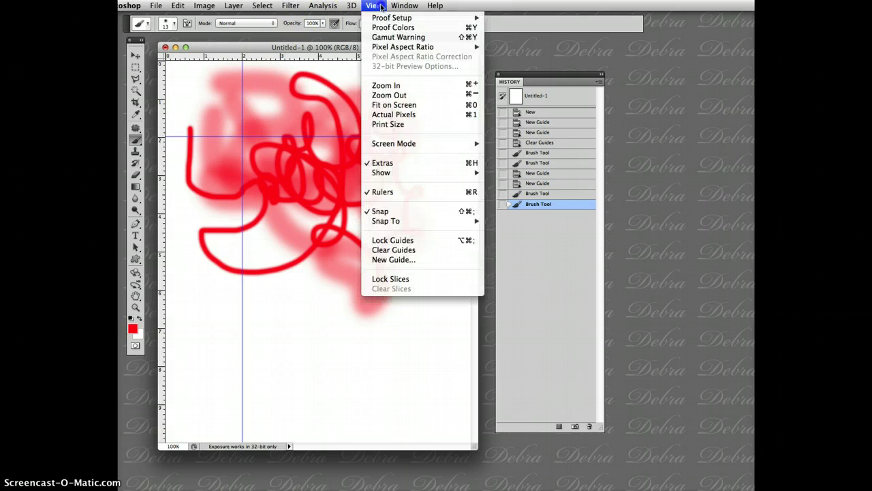
click(394, 250)
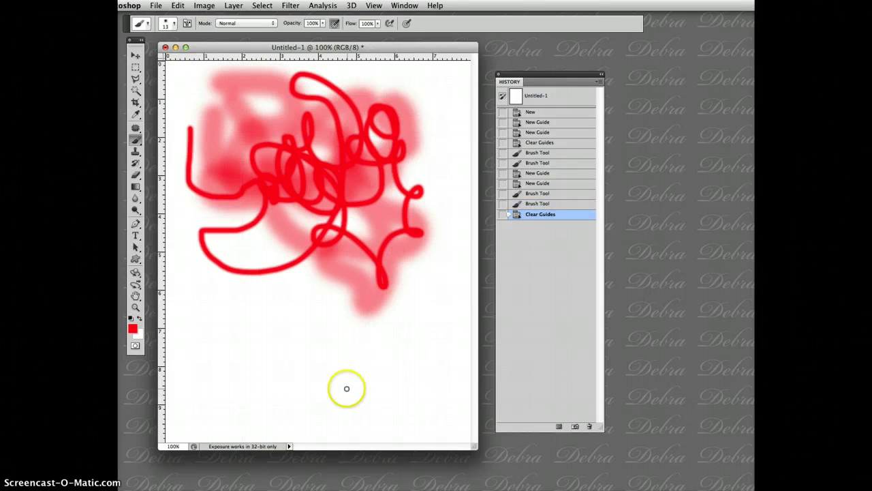